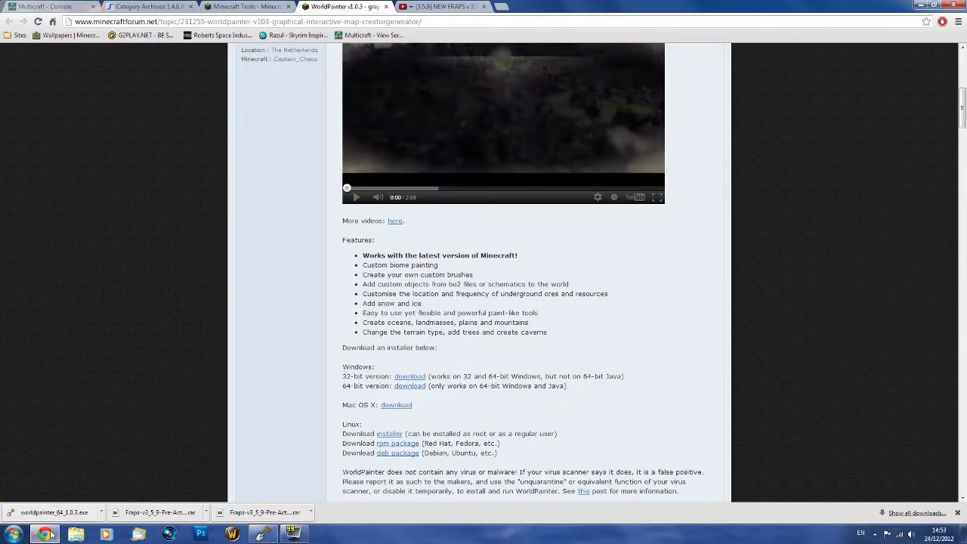
Minimize Chrome and restore the WorldPainter window showing the hilly world with lakes
left_click(44, 534)
left_click(263, 535)
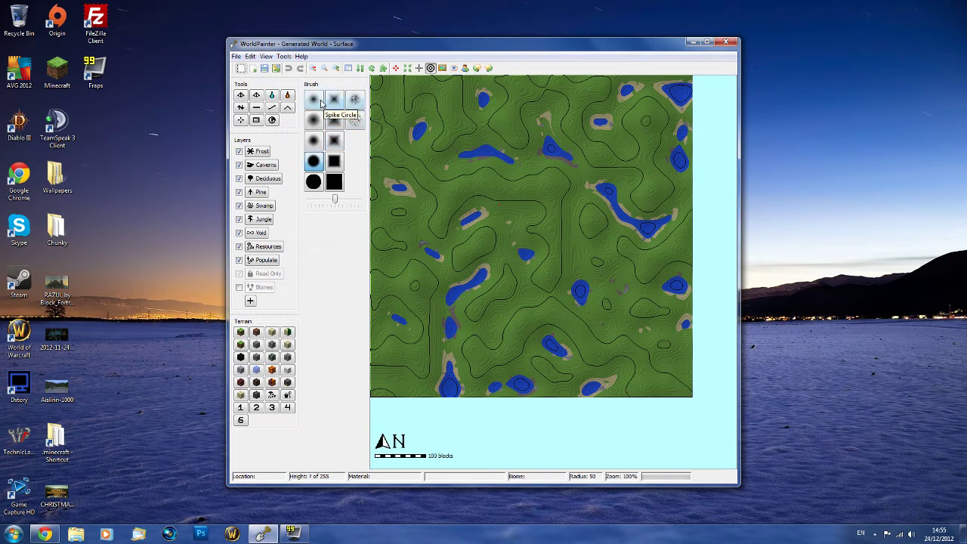
left_click(315, 162)
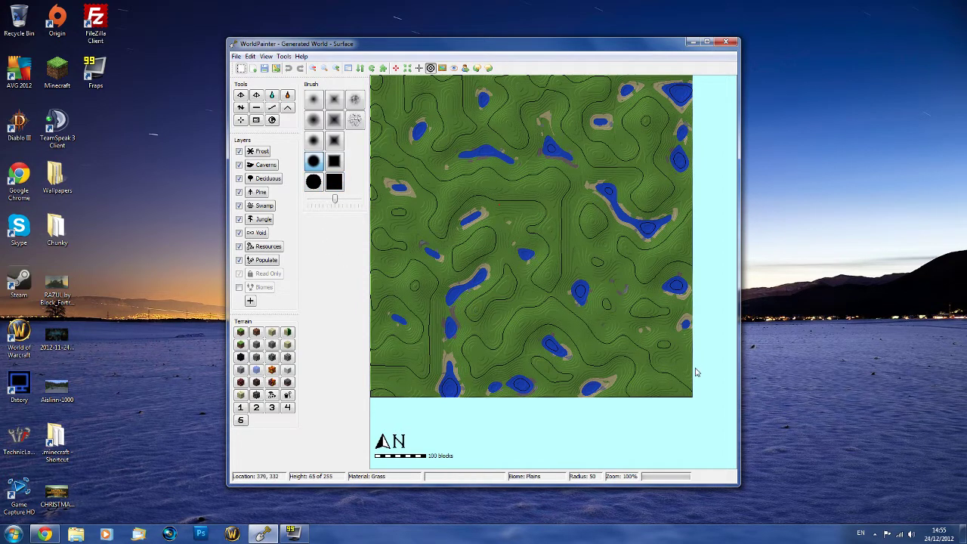
left_click(236, 57)
Create a new world with height 256, flat topography, beaches enabled and a grass surface
left_click(253, 68)
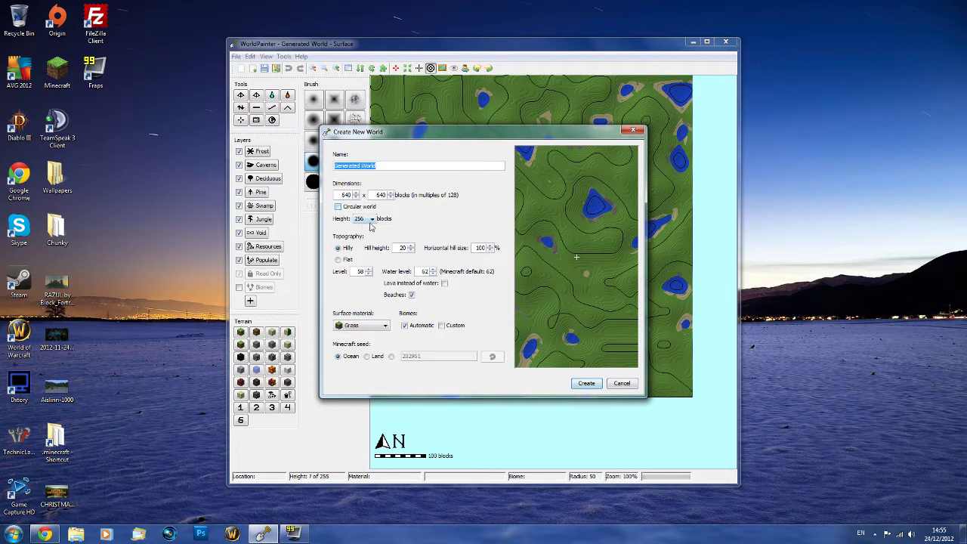
left_click(371, 219)
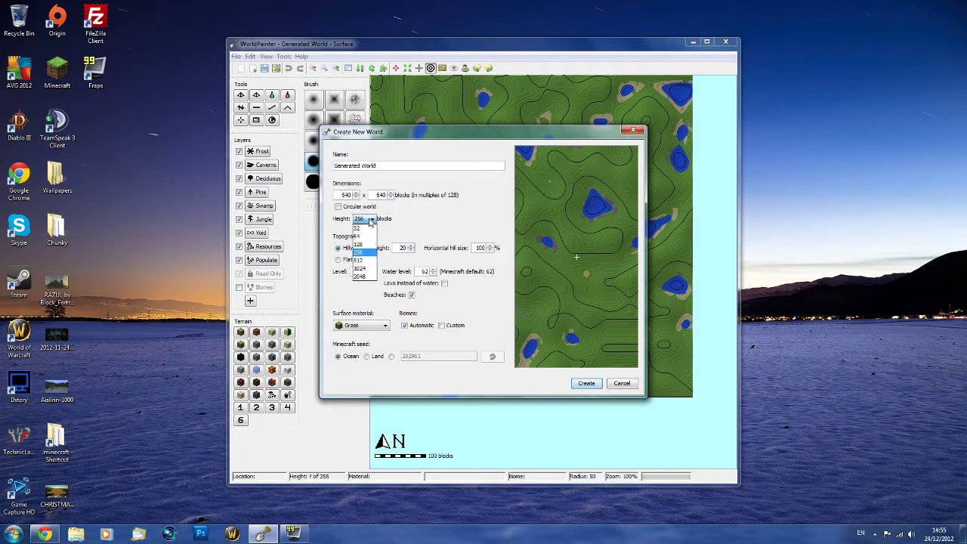
left_click(371, 221)
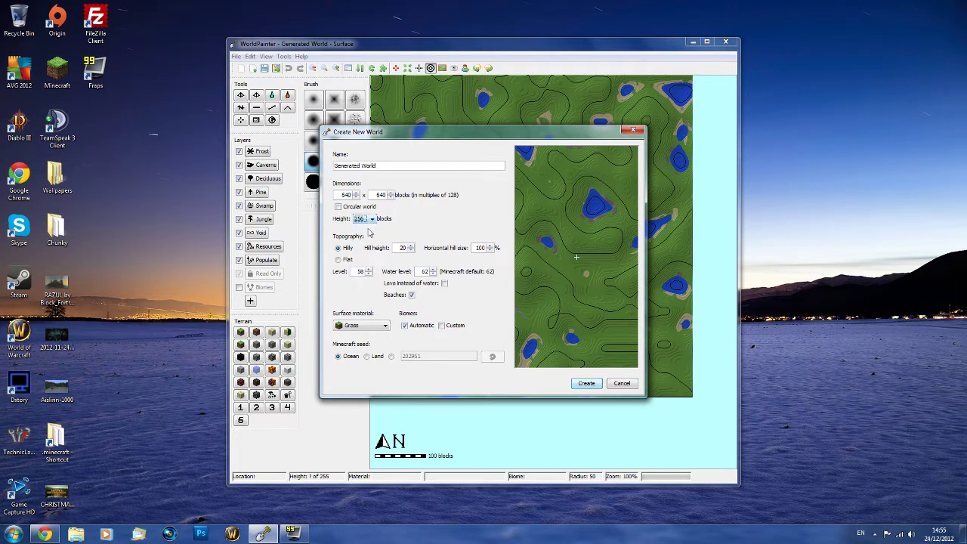
left_click(338, 259)
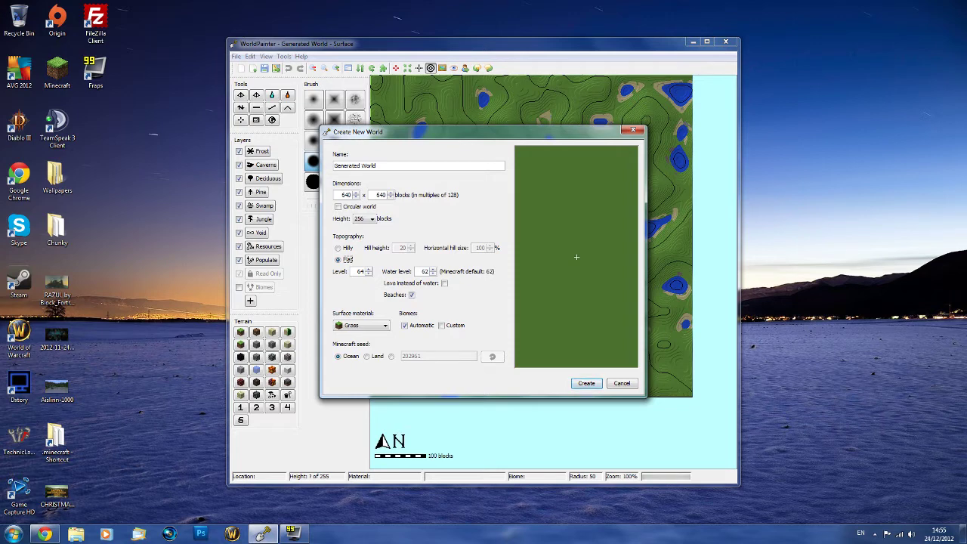
left_click(411, 295)
left_click(366, 327)
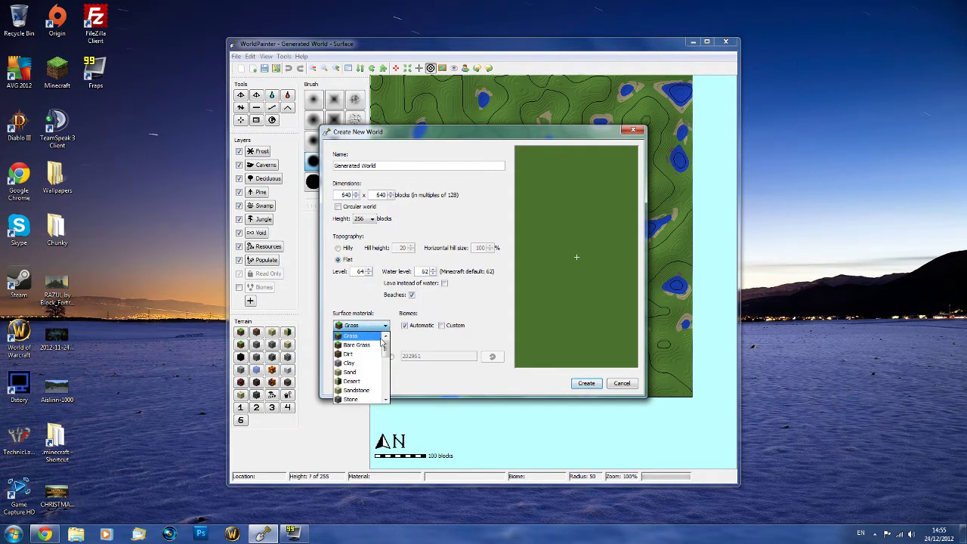
mouse_move(383, 342)
left_mouse_down()
mouse_move(387, 357)
mouse_move(385, 344)
left_mouse_up()
left_click(366, 326)
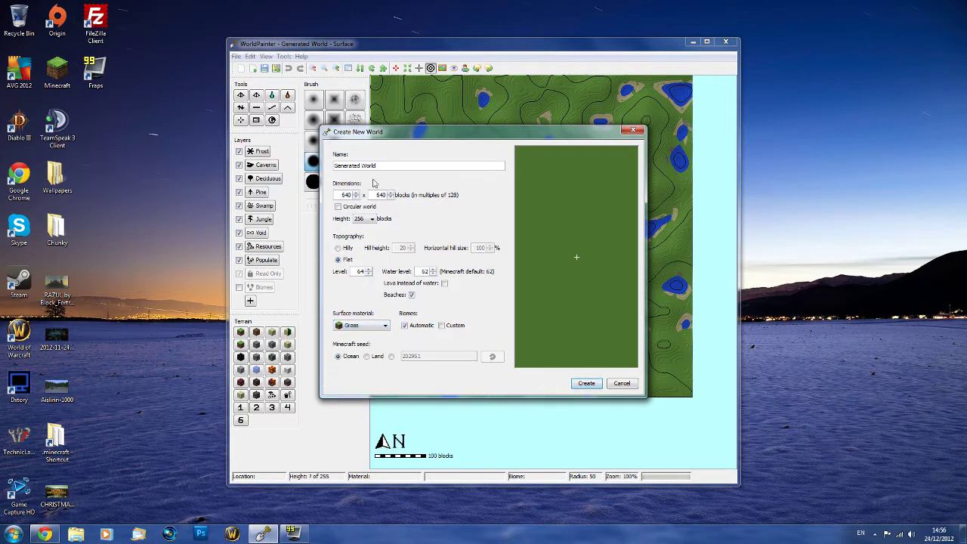
left_click(587, 384)
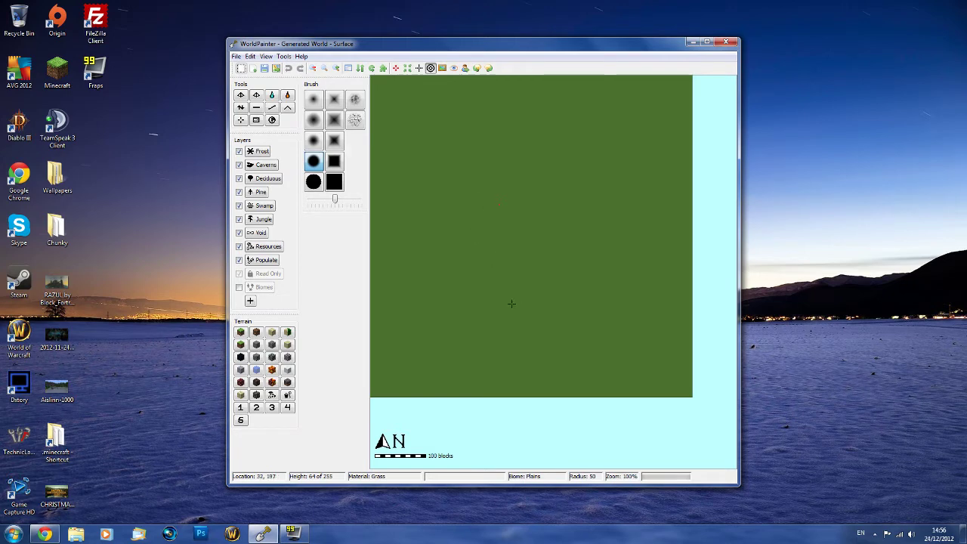
Paint a Jungle patch lower-left and Caverns across the upper-right of the map
left_click(257, 152)
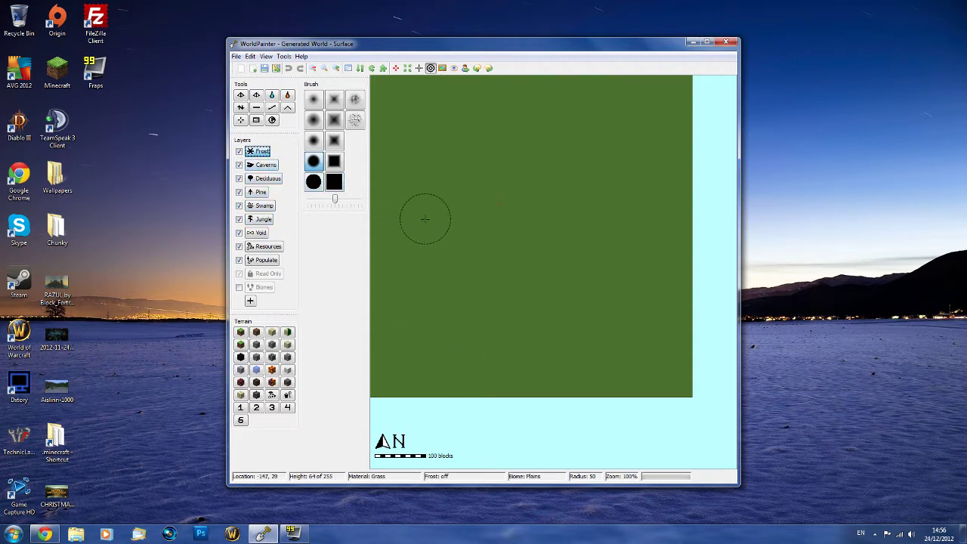
left_click(261, 219)
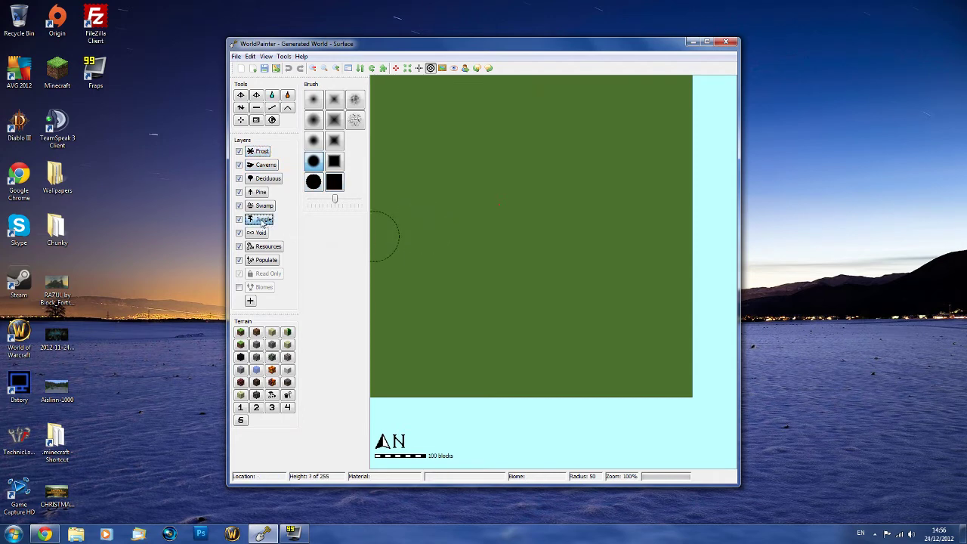
mouse_move(440, 232)
left_mouse_down()
mouse_move(430, 307)
mouse_move(491, 317)
mouse_move(454, 235)
mouse_move(473, 242)
mouse_move(450, 299)
mouse_move(464, 273)
mouse_move(434, 259)
mouse_move(453, 263)
mouse_move(431, 267)
mouse_move(446, 314)
mouse_move(465, 313)
mouse_move(473, 262)
left_mouse_up()
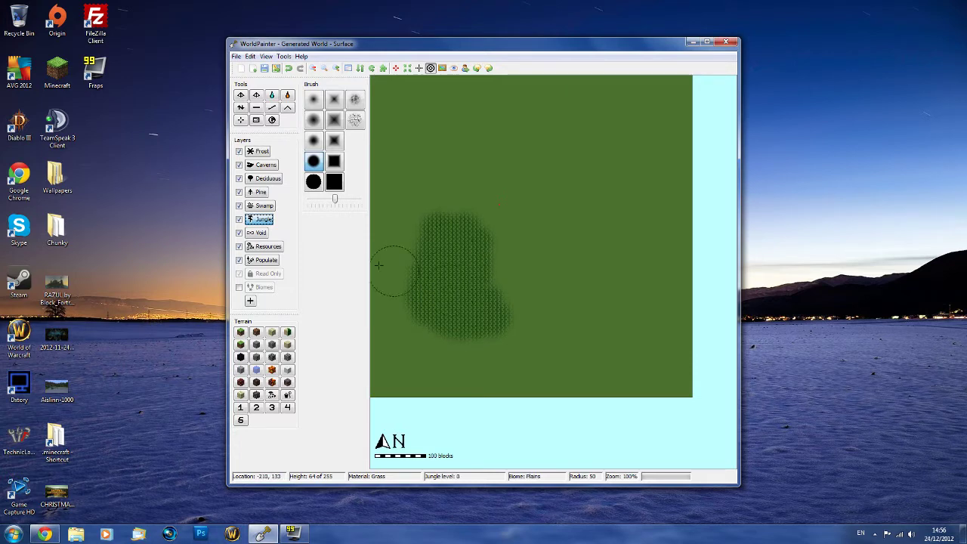
left_click(264, 165)
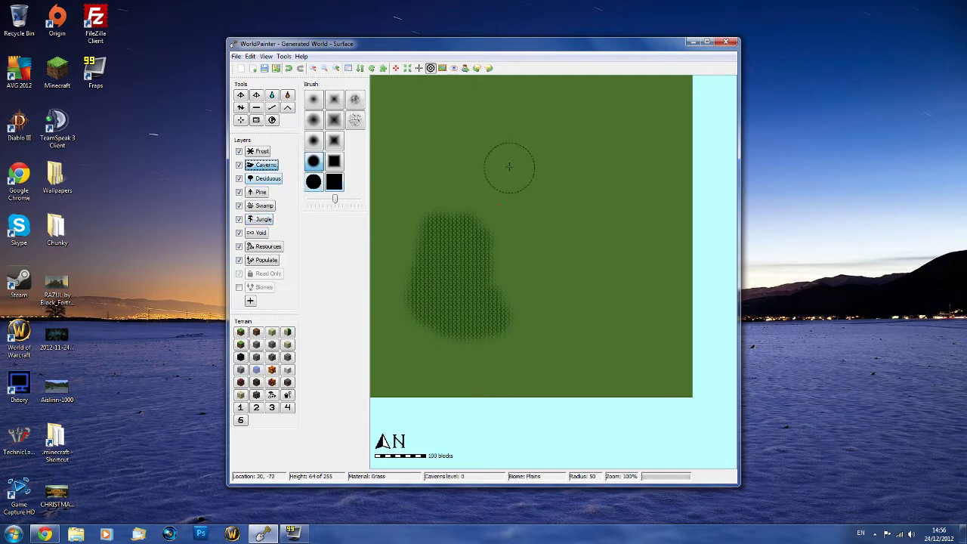
mouse_move(524, 147)
left_mouse_down()
mouse_move(545, 167)
mouse_move(556, 146)
mouse_move(544, 134)
mouse_move(532, 140)
mouse_move(539, 151)
mouse_move(591, 126)
mouse_move(601, 141)
mouse_move(574, 148)
mouse_move(572, 159)
mouse_move(618, 173)
mouse_move(614, 203)
mouse_move(549, 177)
mouse_move(550, 189)
mouse_move(608, 182)
left_mouse_up()
Paint a Resources stripe diagonally from the top-left, then Populate over the whole map
left_click(268, 246)
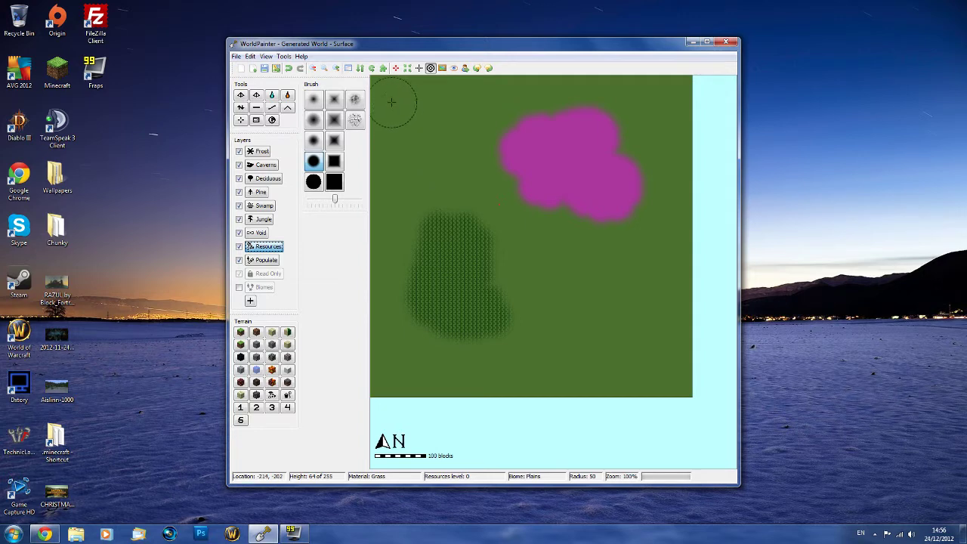
left_click_drag(383, 87, 470, 173)
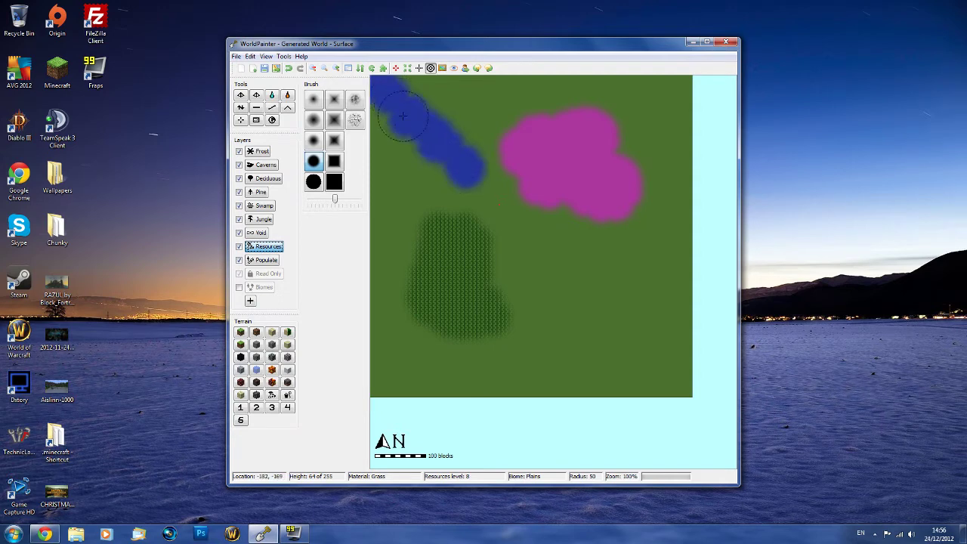
left_click(274, 262)
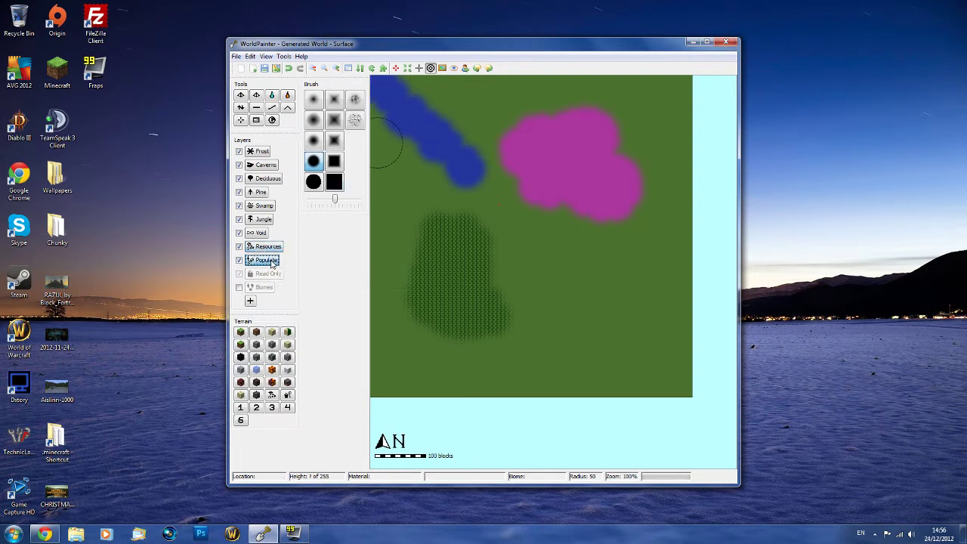
mouse_move(399, 367)
left_mouse_down()
mouse_move(387, 364)
mouse_move(386, 150)
mouse_move(397, 318)
mouse_move(522, 363)
mouse_move(683, 387)
mouse_move(669, 320)
mouse_move(620, 319)
mouse_move(524, 287)
mouse_move(492, 297)
mouse_move(488, 144)
mouse_move(461, 106)
mouse_move(548, 95)
mouse_move(560, 153)
mouse_move(657, 219)
mouse_move(624, 192)
mouse_move(618, 90)
left_mouse_up()
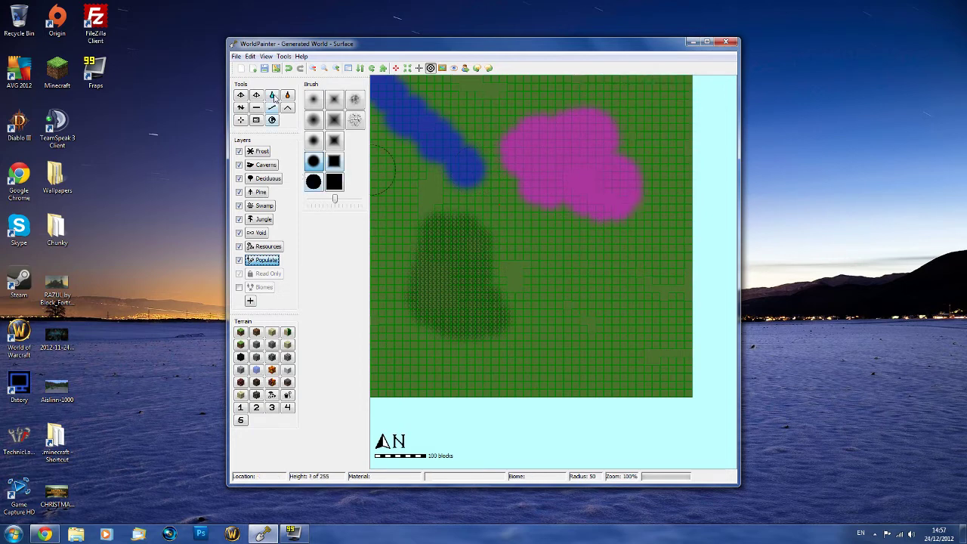
Raise a small hill in the lower-right with the Mountain tool and cover it with Frost
left_click(272, 108)
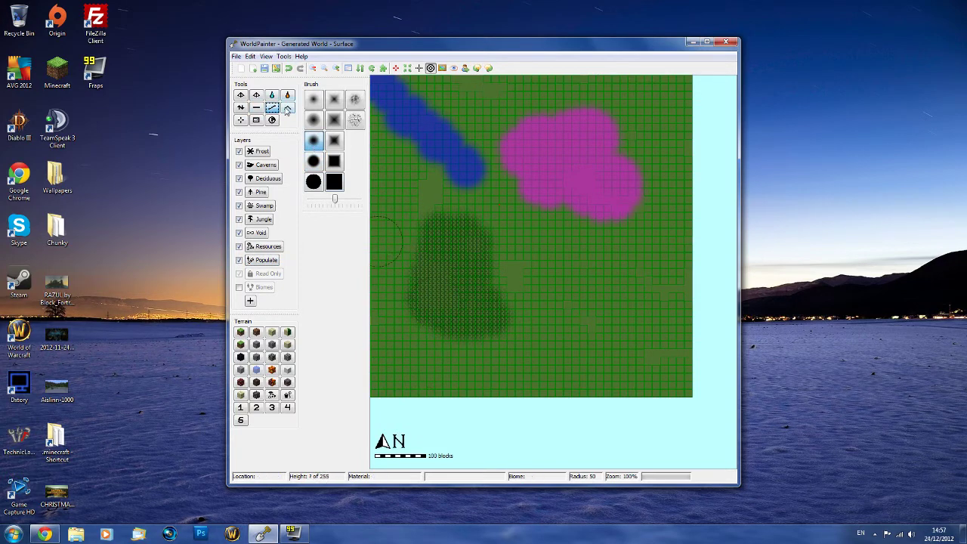
left_click(288, 108)
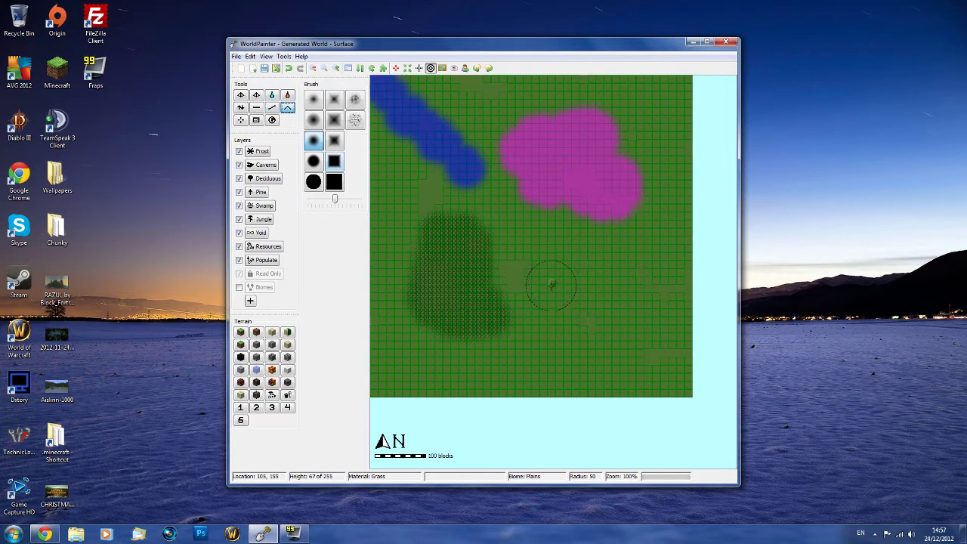
mouse_move(555, 282)
left_mouse_down()
mouse_move(573, 269)
mouse_move(581, 283)
mouse_move(563, 306)
mouse_move(552, 307)
mouse_move(548, 293)
mouse_move(563, 274)
mouse_move(541, 297)
mouse_move(581, 304)
mouse_move(573, 272)
left_mouse_up()
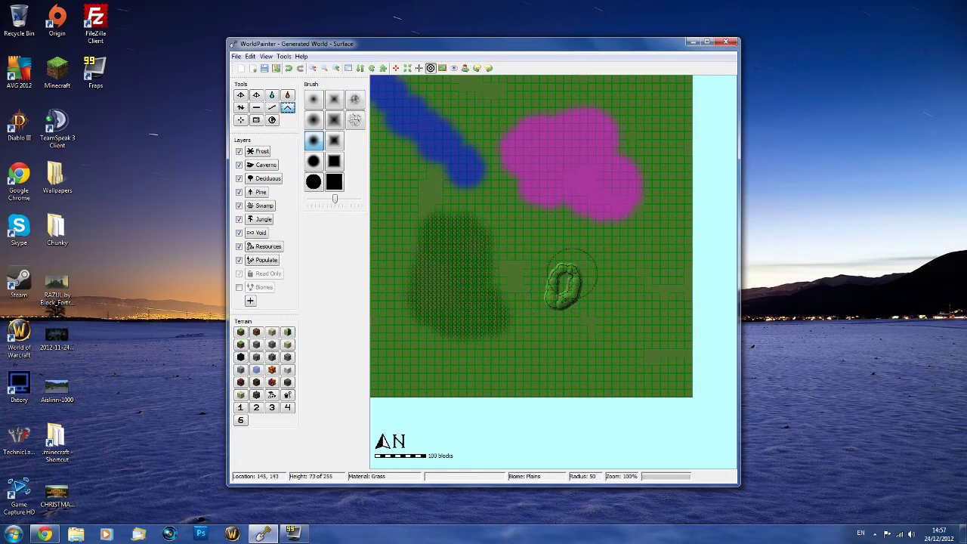
left_click(260, 152)
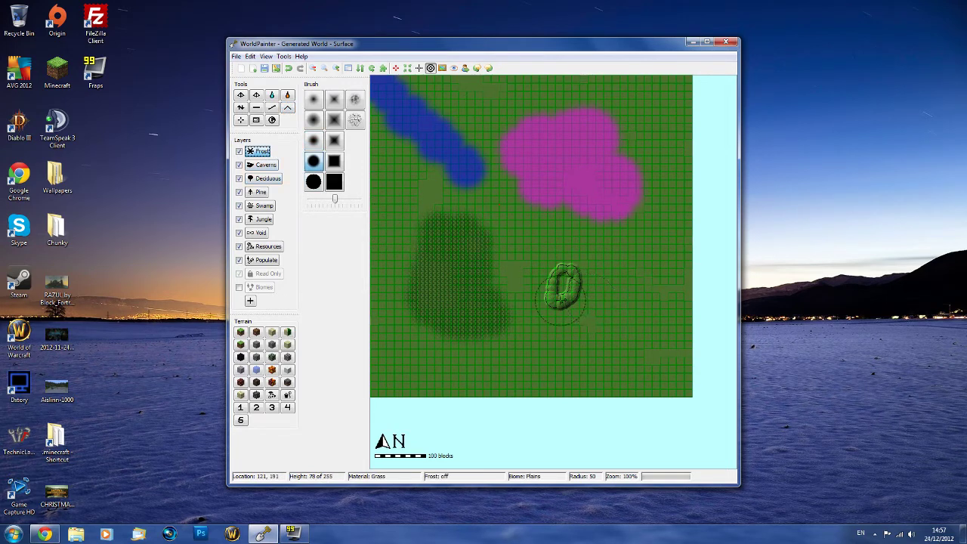
left_click_drag(559, 293, 565, 290)
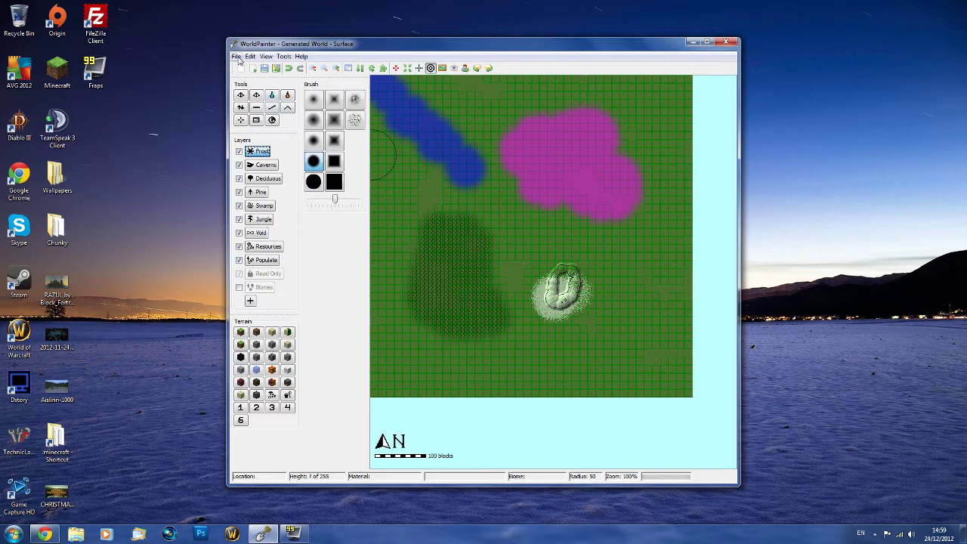
Open the Minecraft map export and rename the map from Generated World to Tutorial
left_click(237, 57)
mouse_move(261, 125)
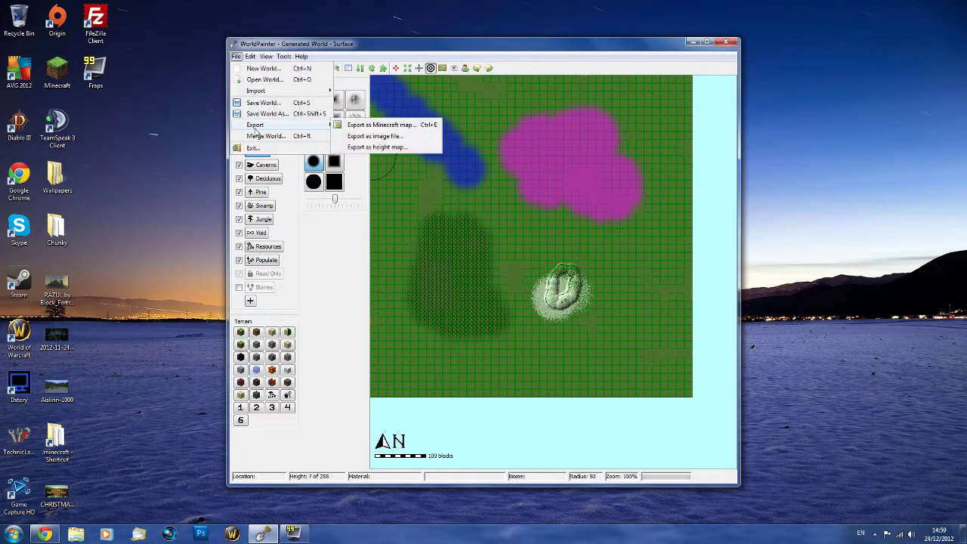
left_click(371, 125)
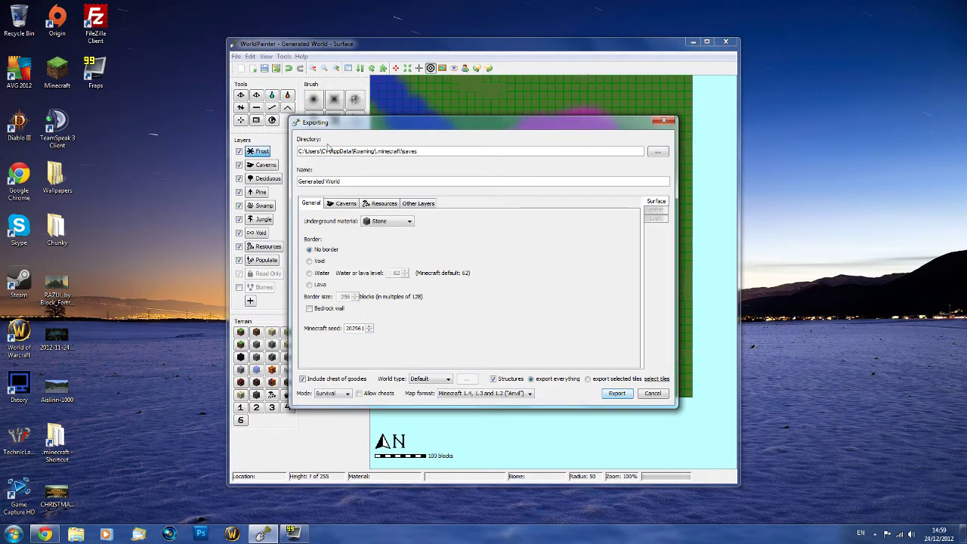
left_click(658, 151)
key("Escape")
key("Tab")
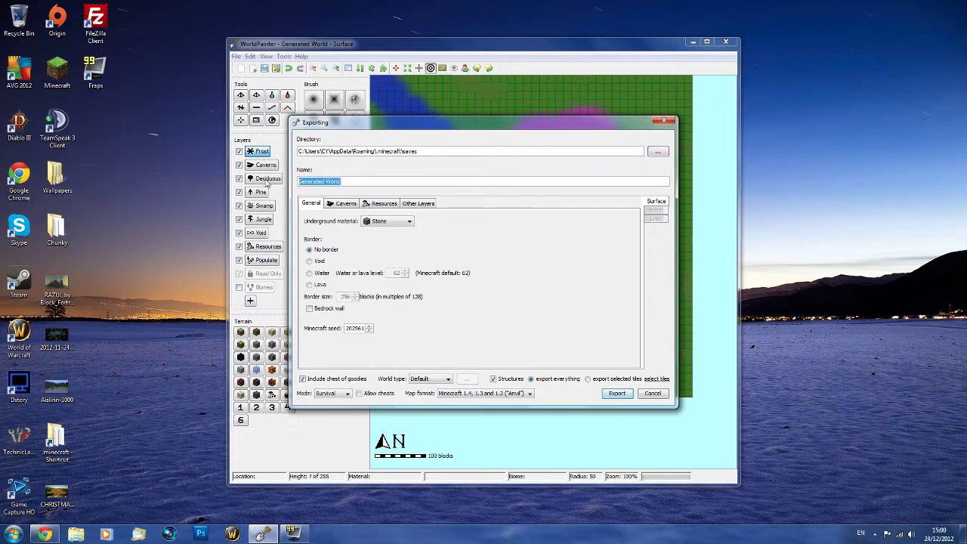
type("Tutorial")
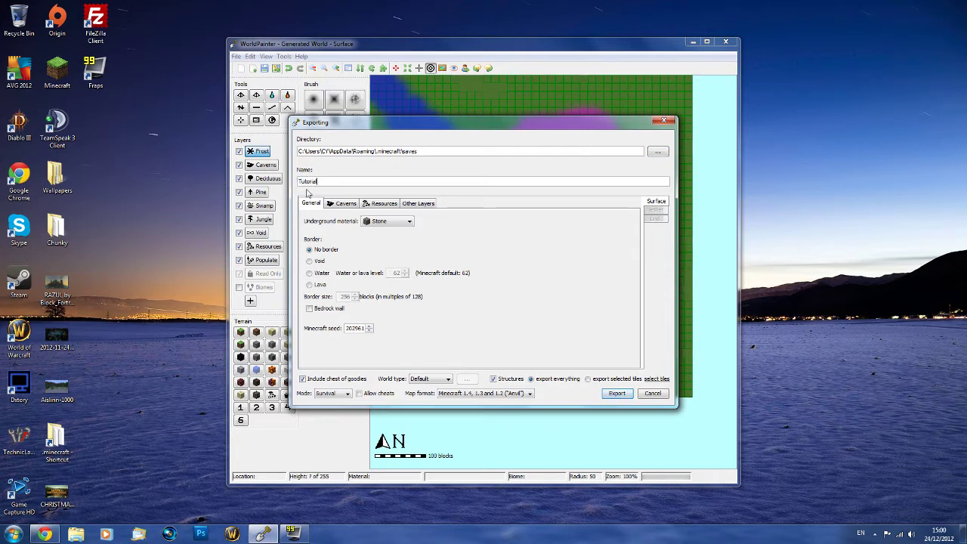
left_click(390, 221)
Keep Stone as underground material and add a water border at level 62
left_click(390, 221)
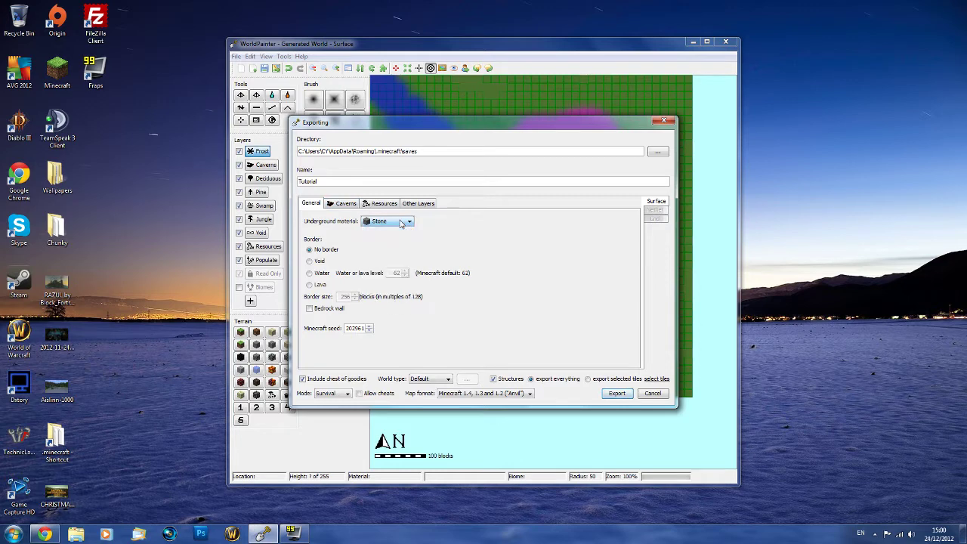
left_click(394, 224)
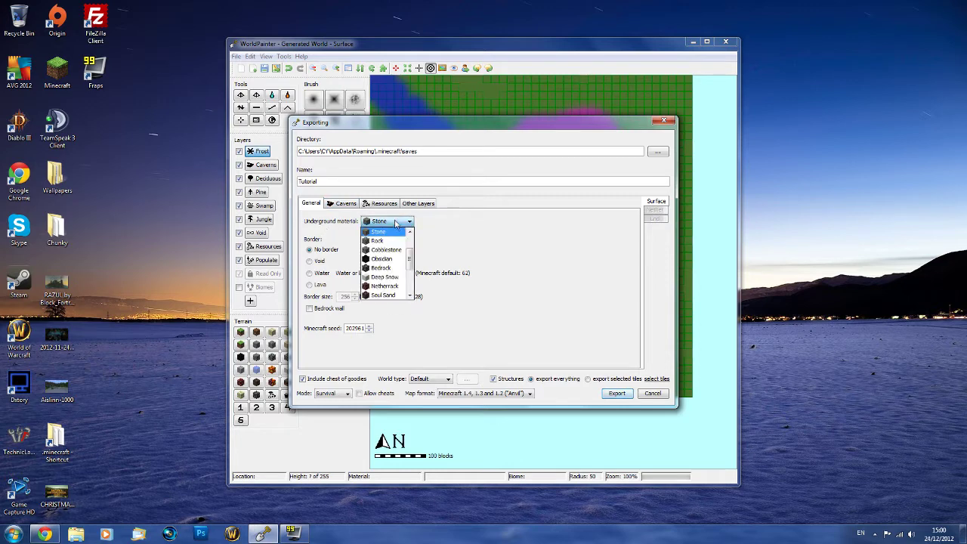
scroll(409, 296, "down", 3)
scroll(409, 296, "up", 3)
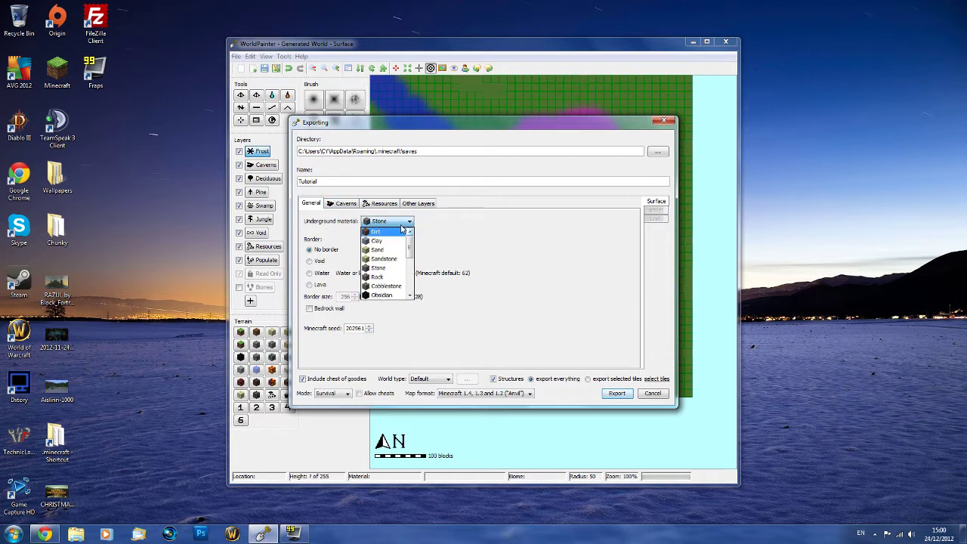
left_click(401, 229)
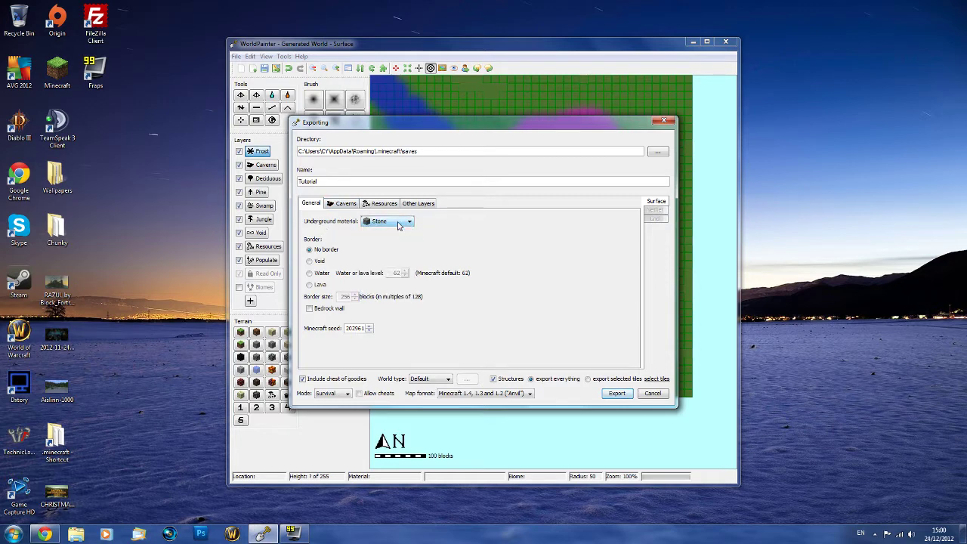
left_click(310, 273)
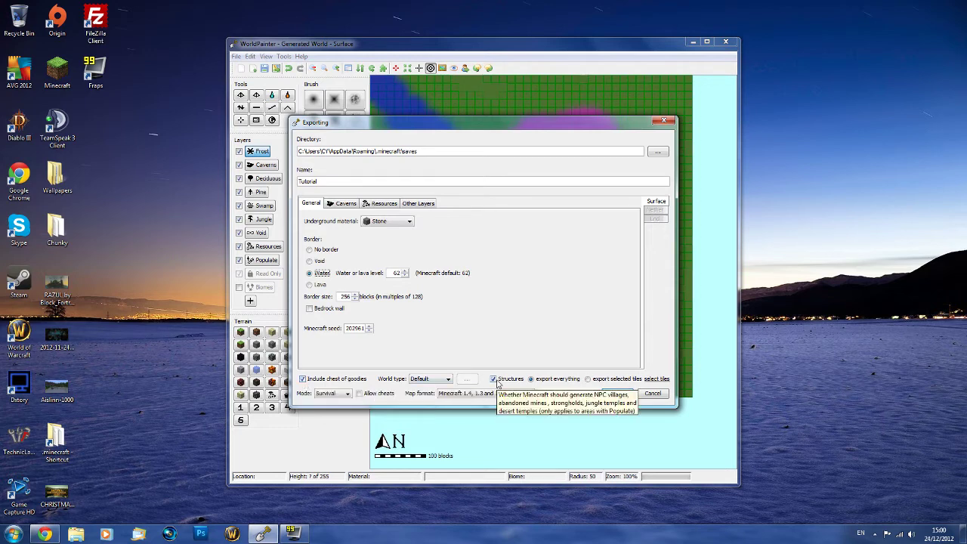
Set the game mode to Creative with cheats allowed and keep the Anvil map format
left_click(344, 393)
left_click(334, 411)
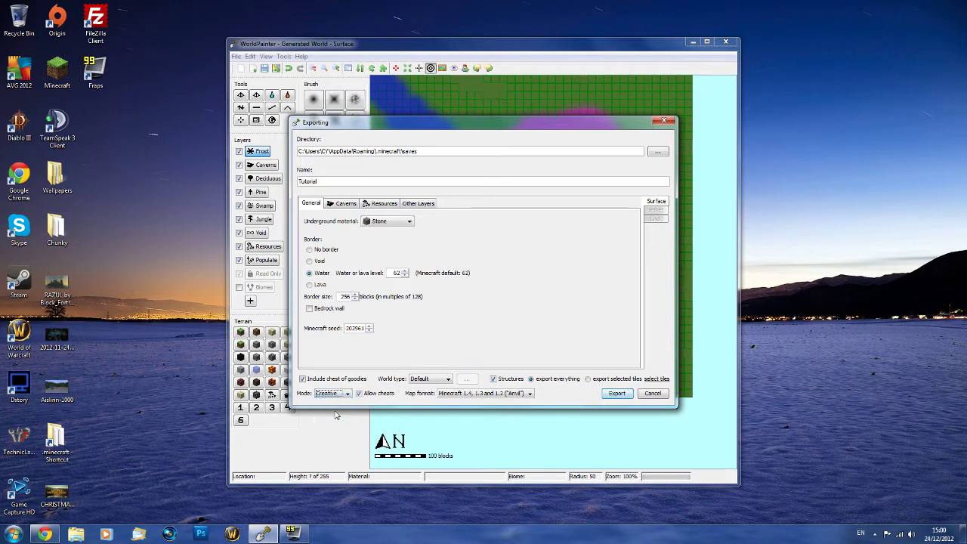
left_click(476, 394)
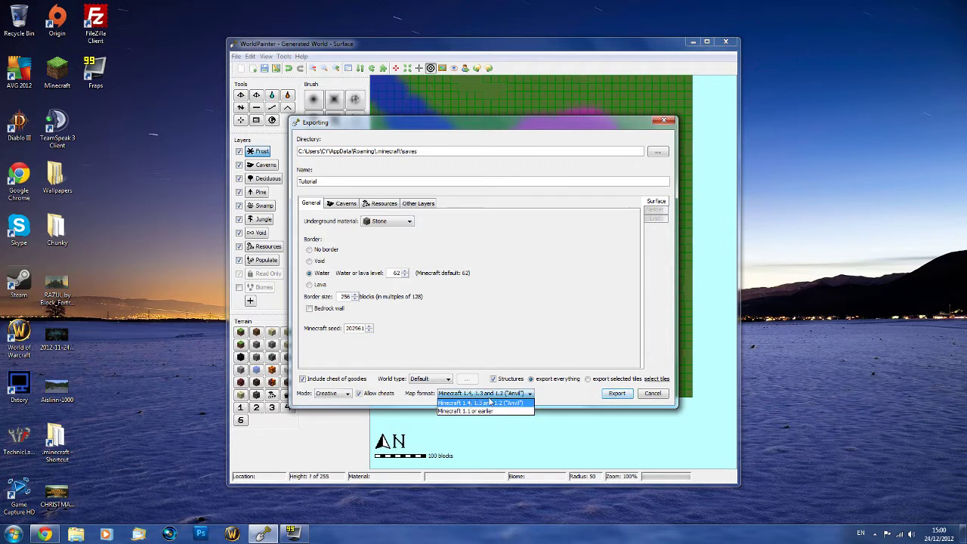
left_click(503, 396)
left_click(521, 396)
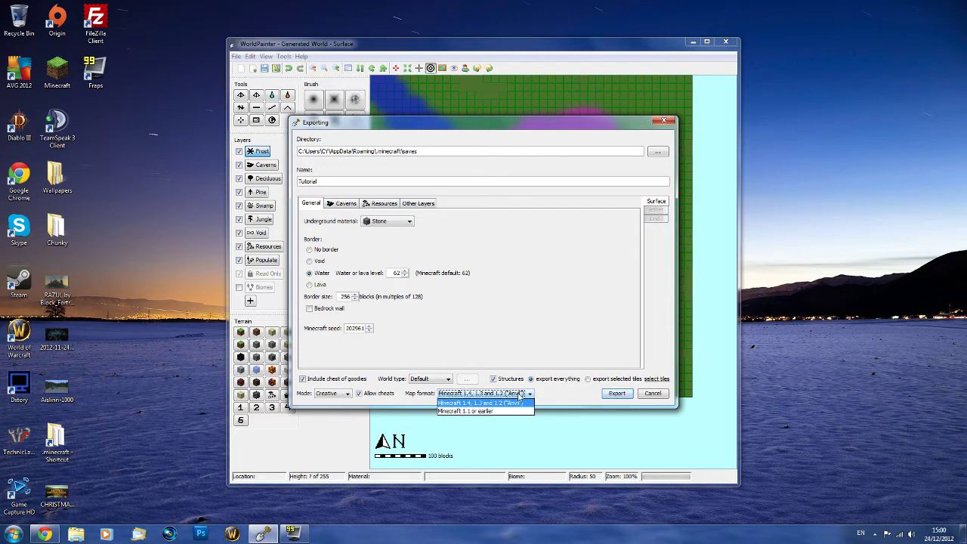
left_click(478, 397)
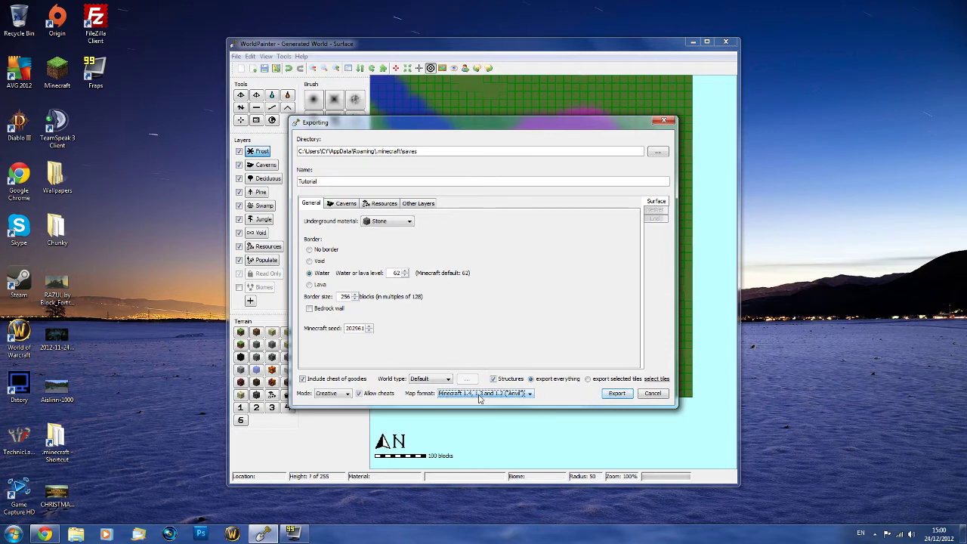
Enable caverns everywhere with an increased amount, flooded with water up to level 16
left_click(344, 205)
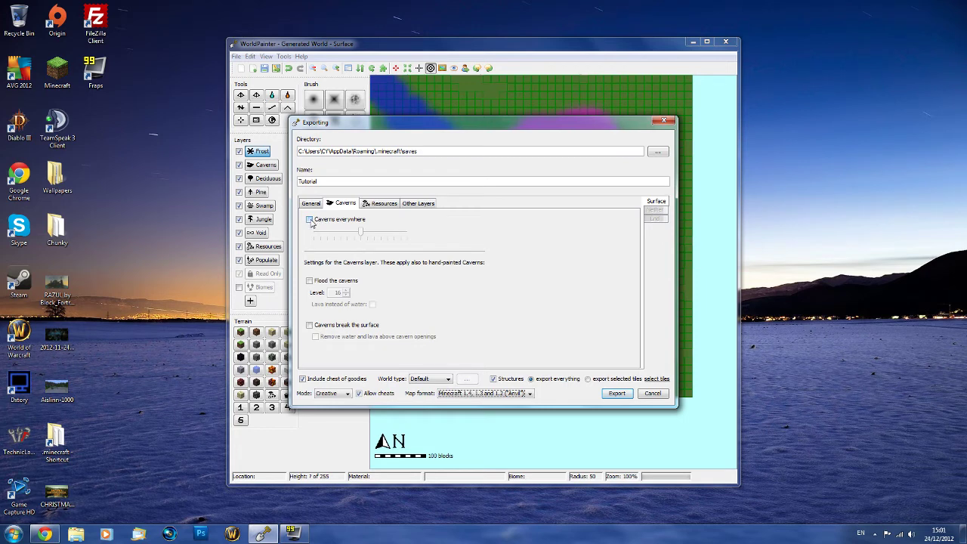
left_click(310, 220)
mouse_move(361, 235)
left_mouse_down()
mouse_move(350, 236)
mouse_move(393, 239)
mouse_move(321, 234)
mouse_move(375, 236)
mouse_move(354, 236)
left_mouse_up()
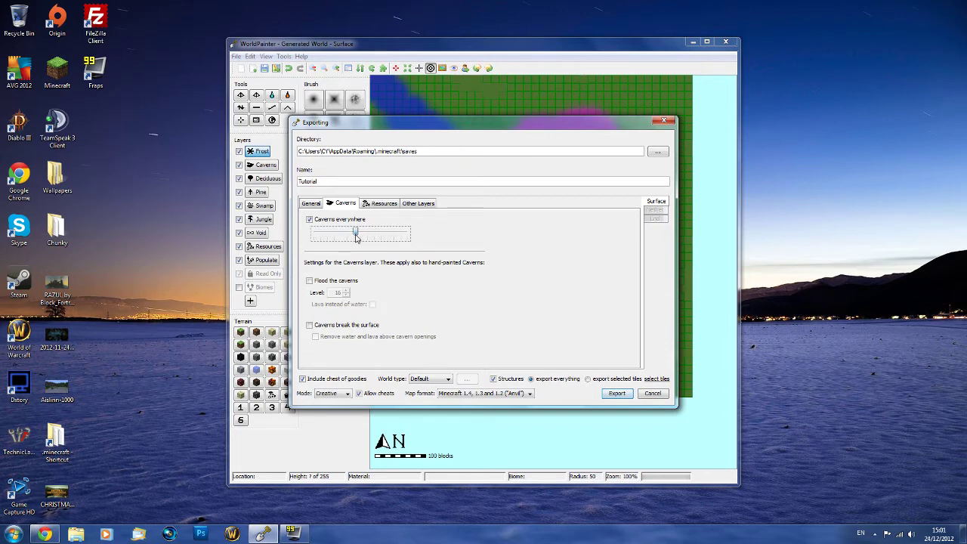
left_click(310, 281)
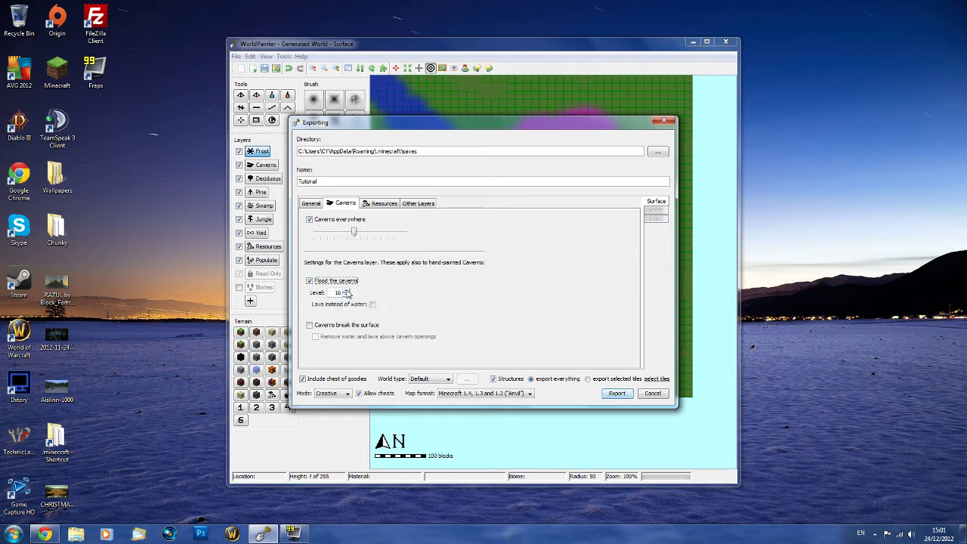
left_click(384, 204)
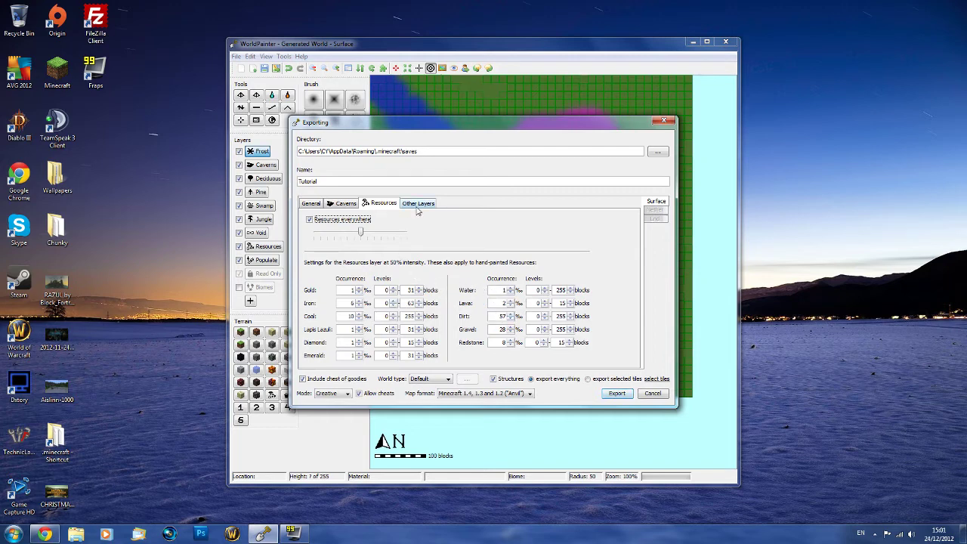
Export the world as the Tutorial map and let the export finish
left_click(618, 395)
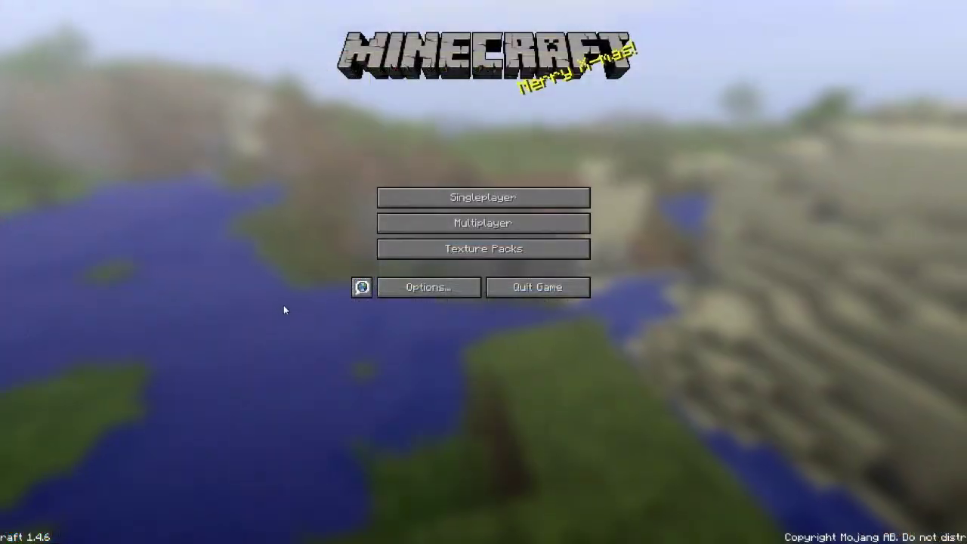
Load the Tutorial world from Singleplayer and break the grass block in front
left_click(440, 198)
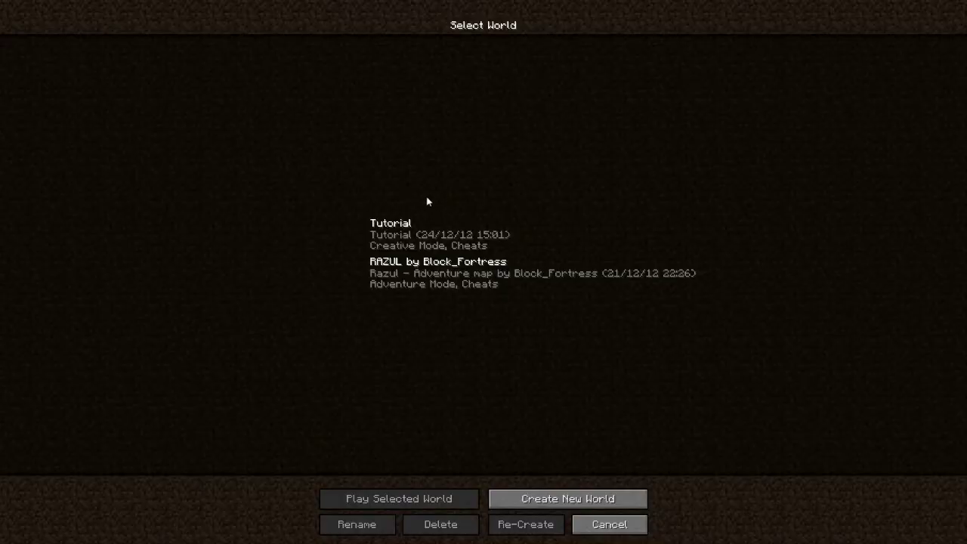
left_click(386, 235)
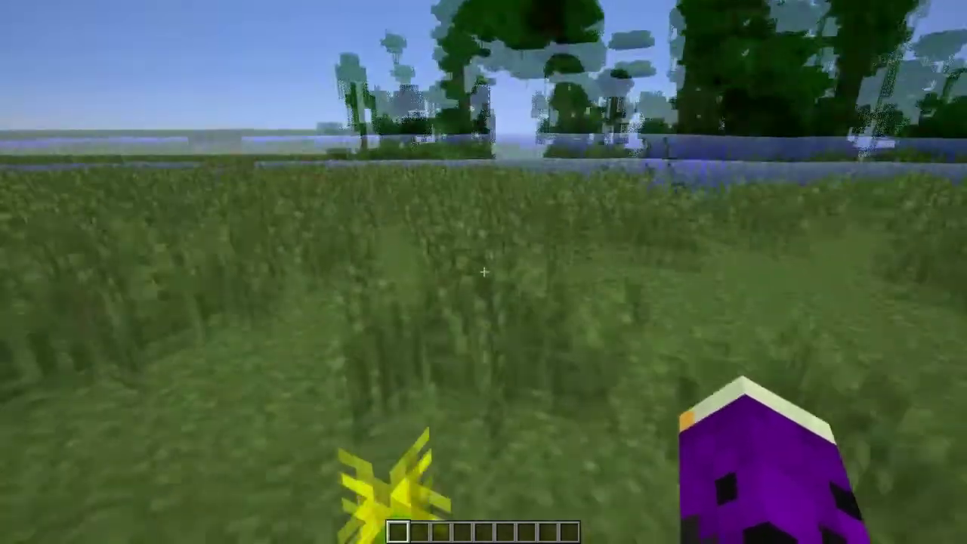
left_click(484, 272)
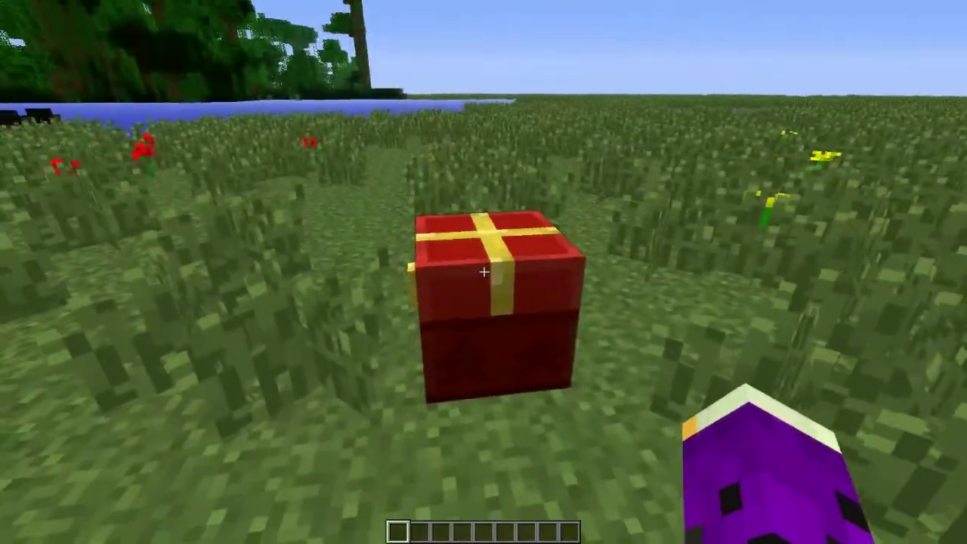
Open the gift chest near spawn to view its starter items, then close it
right_click(484, 272)
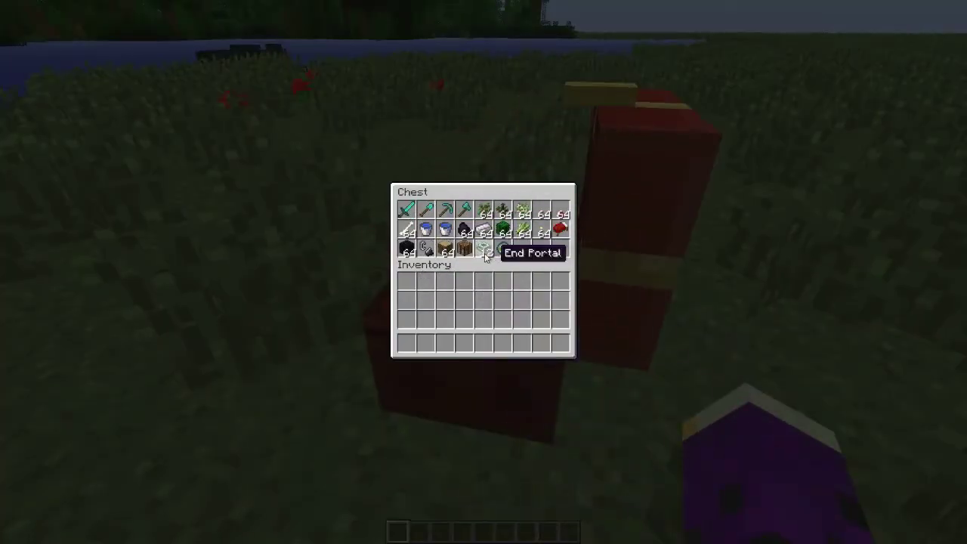
key("Escape")
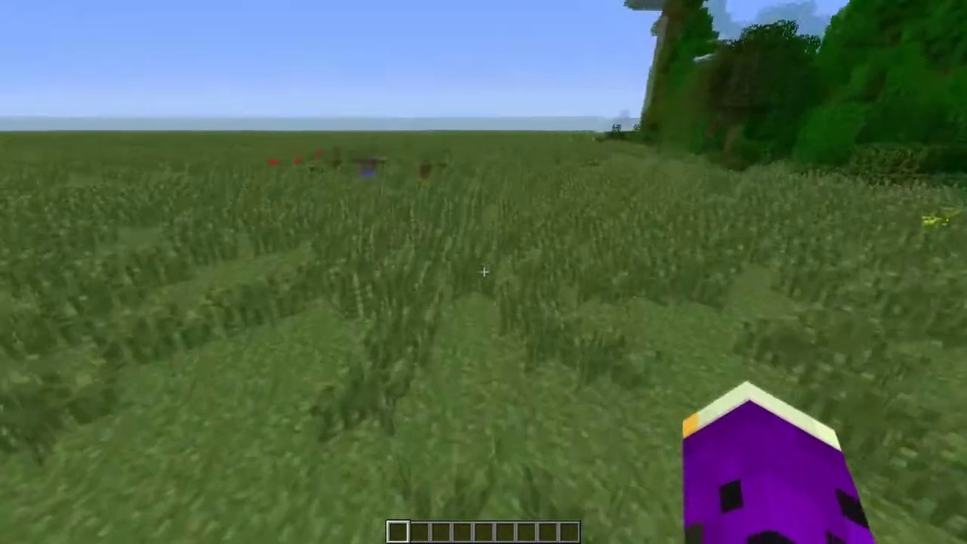
Break the ground block ahead on the way to the snowy hill beside the jungle
left_click(483, 272)
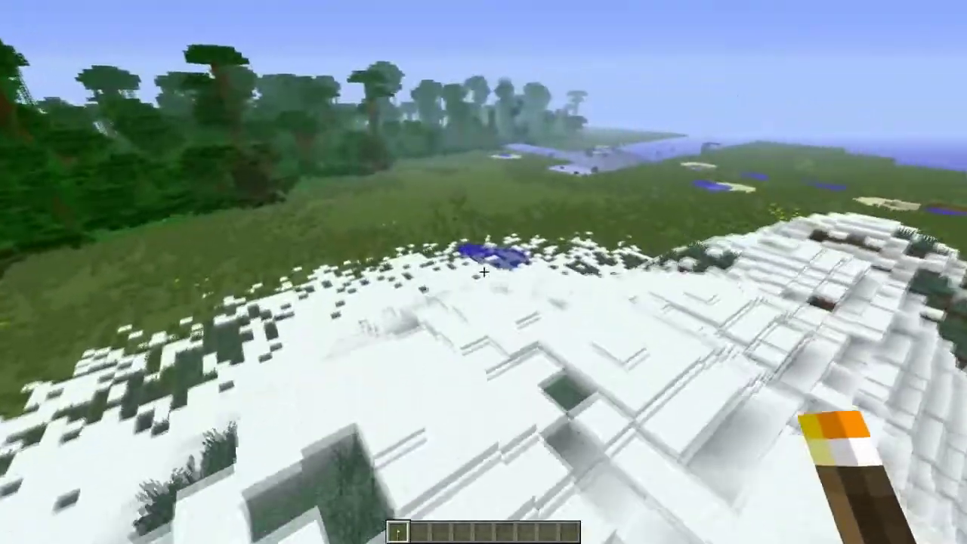
Walk forward across the snow-capped hilltop toward the snow slab at its edge
key("w")
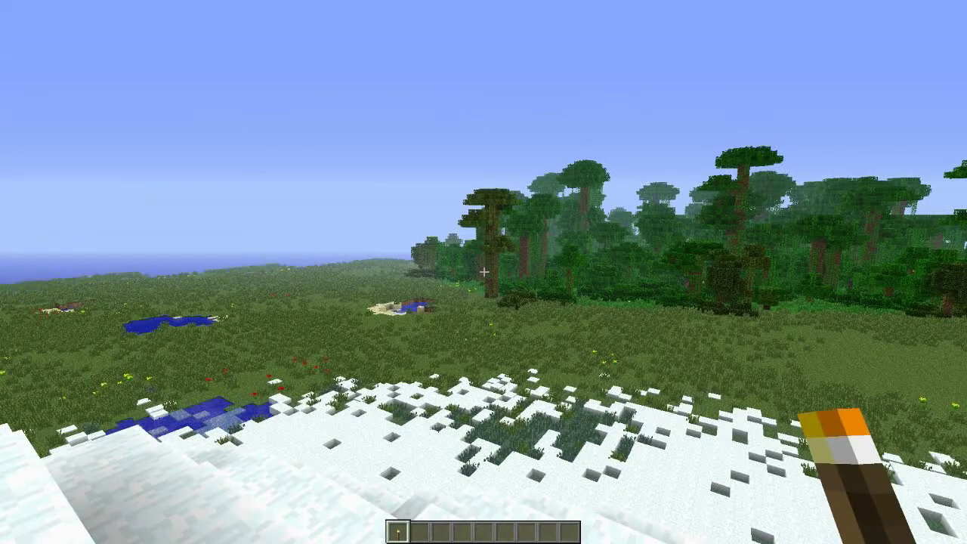
key("w")
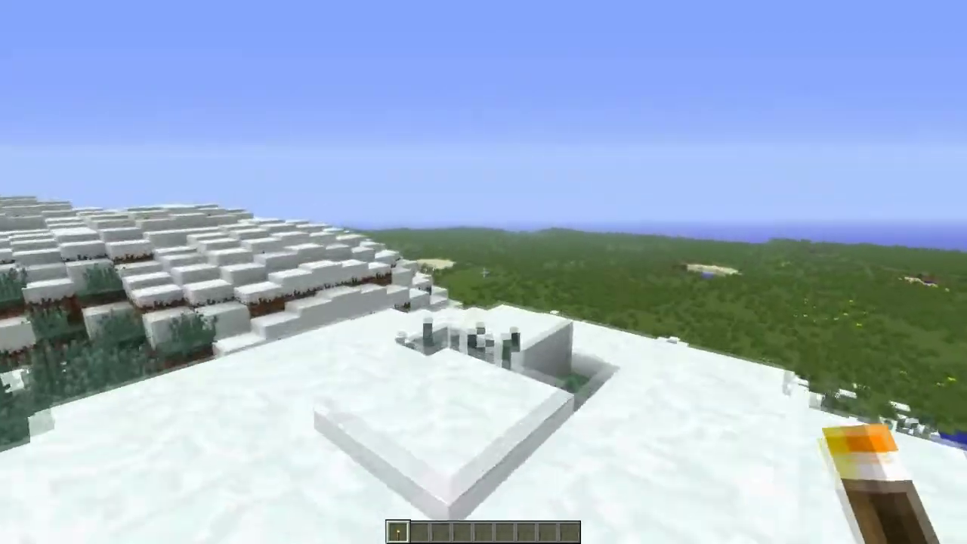